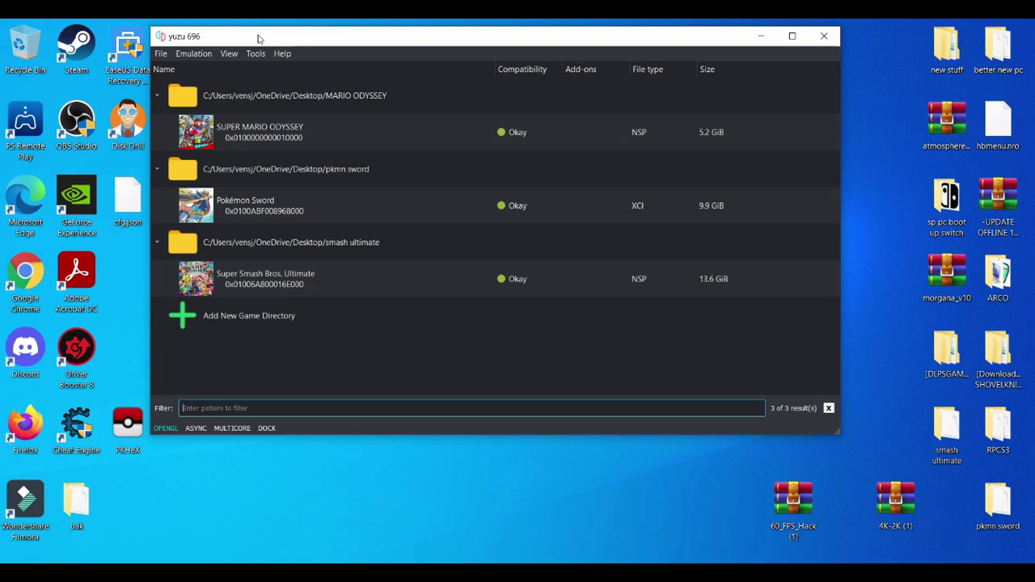
# Step: Switch yuzu's graphics API to Vulkan in the Graphics configuration
pyautogui.click(204, 53)
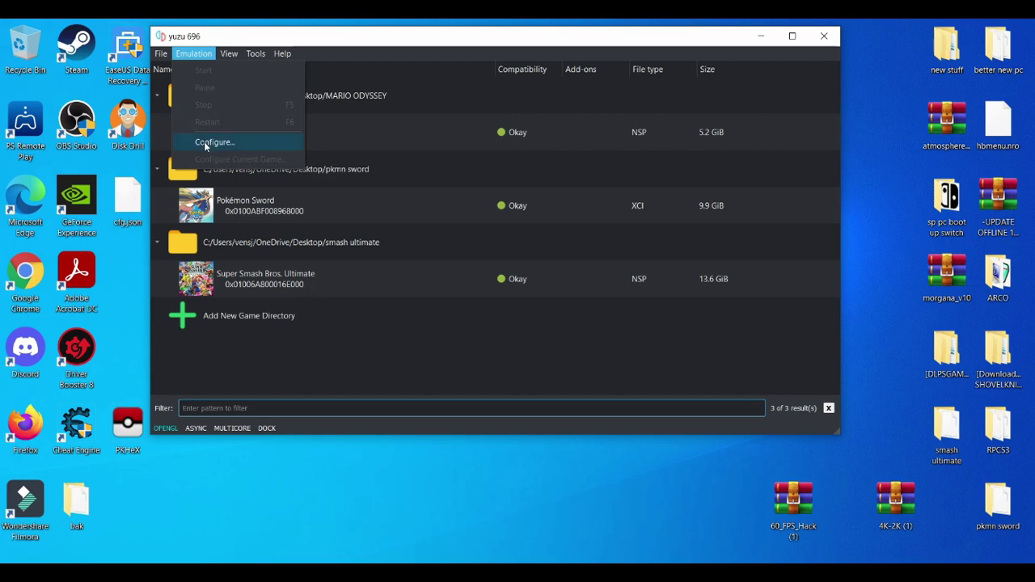
pyautogui.click(205, 143)
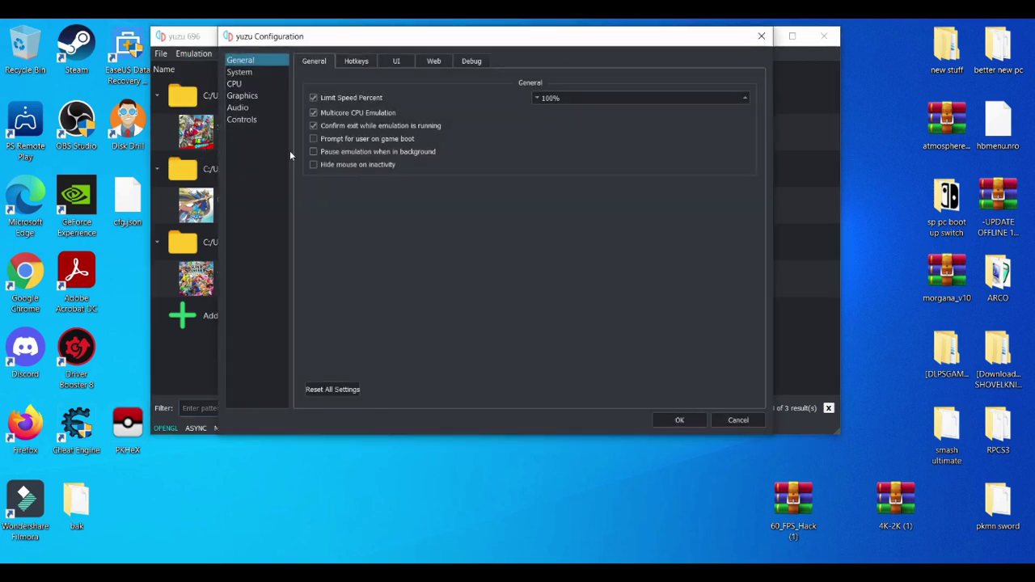
pyautogui.click(243, 95)
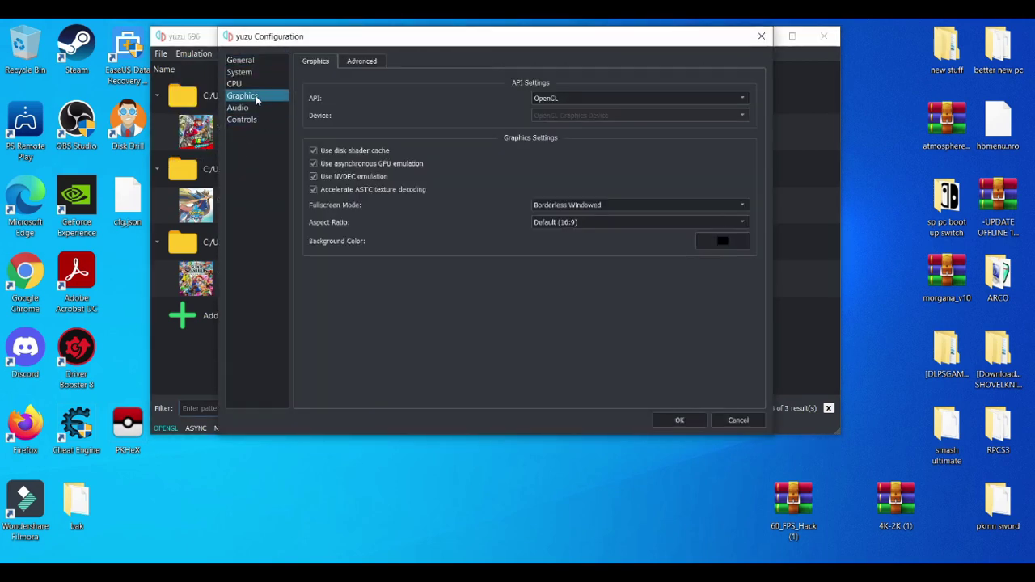
pyautogui.click(550, 98)
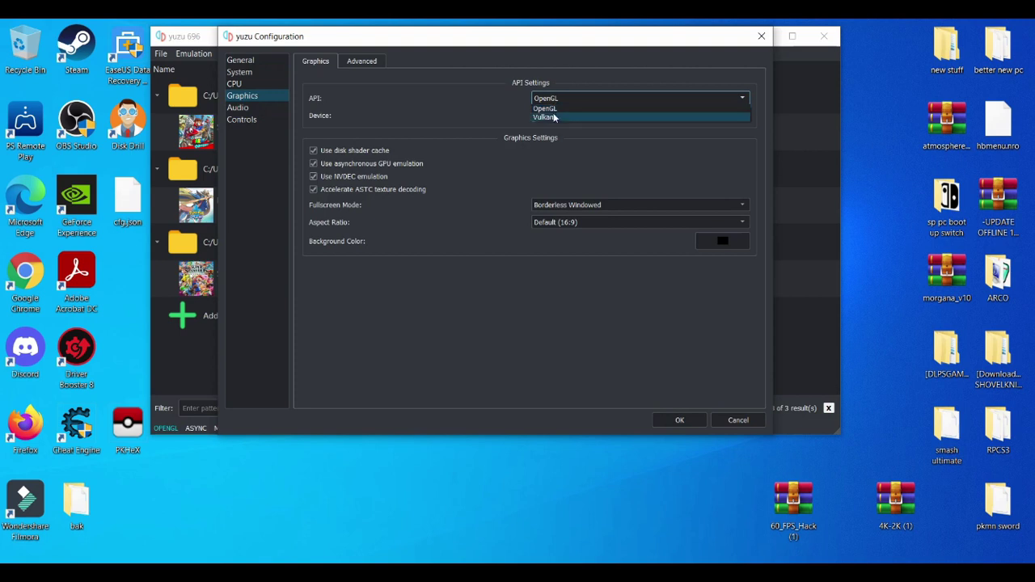
pyautogui.click(555, 117)
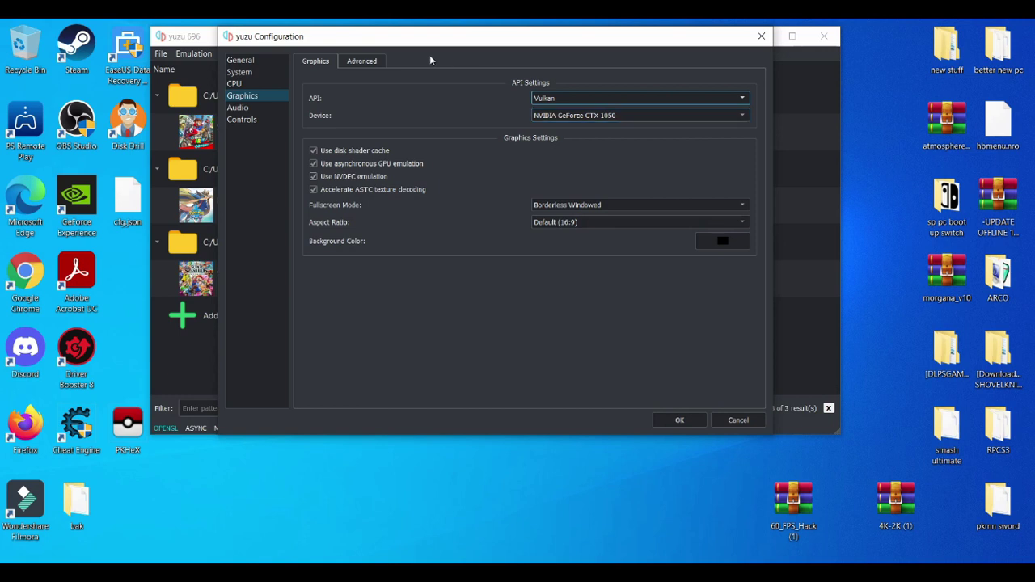
# Step: Enable asynchronous shader building in the Advanced graphics settings and save with OK
pyautogui.click(365, 62)
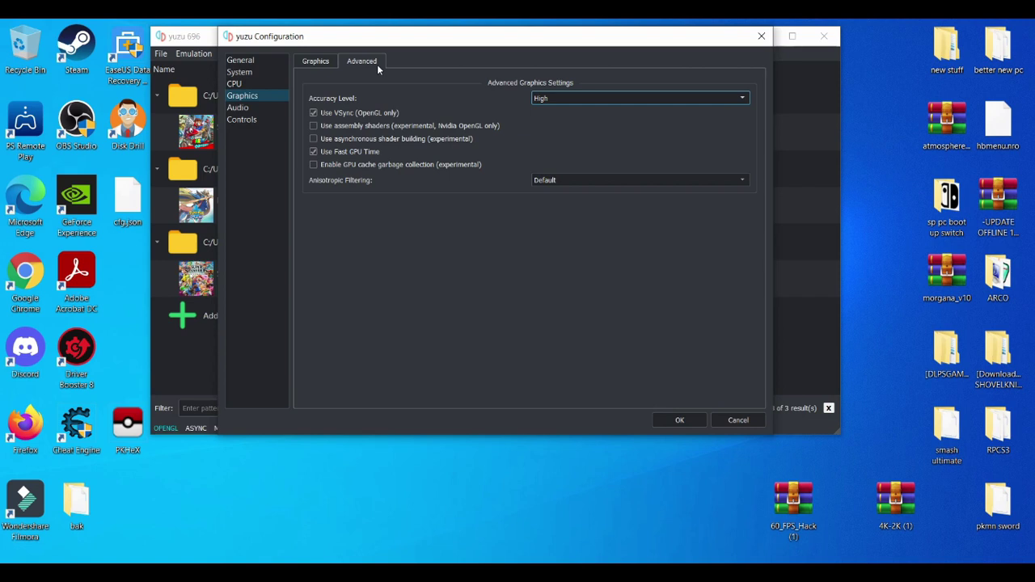
pyautogui.click(313, 139)
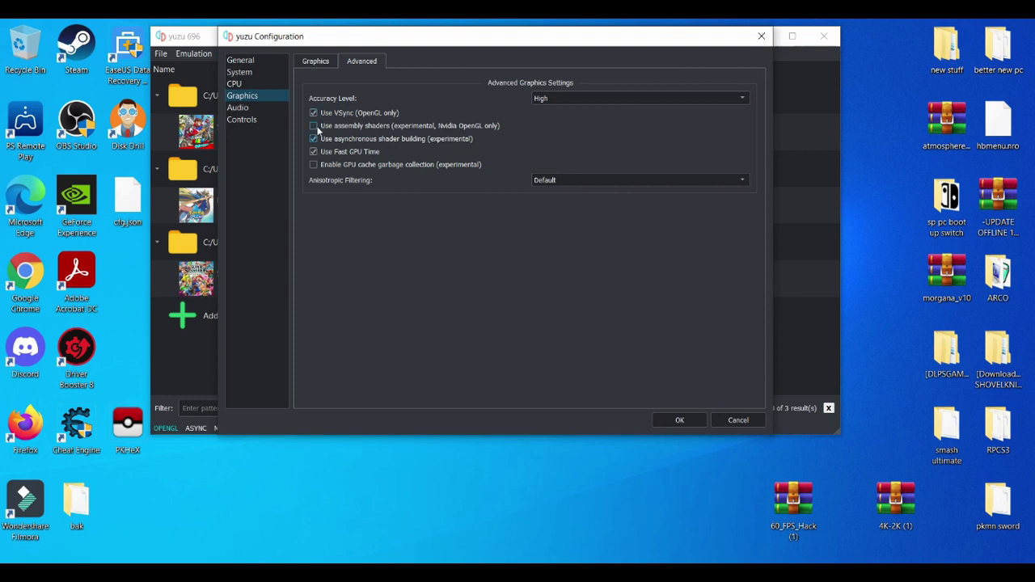
pyautogui.moveTo(317, 129)
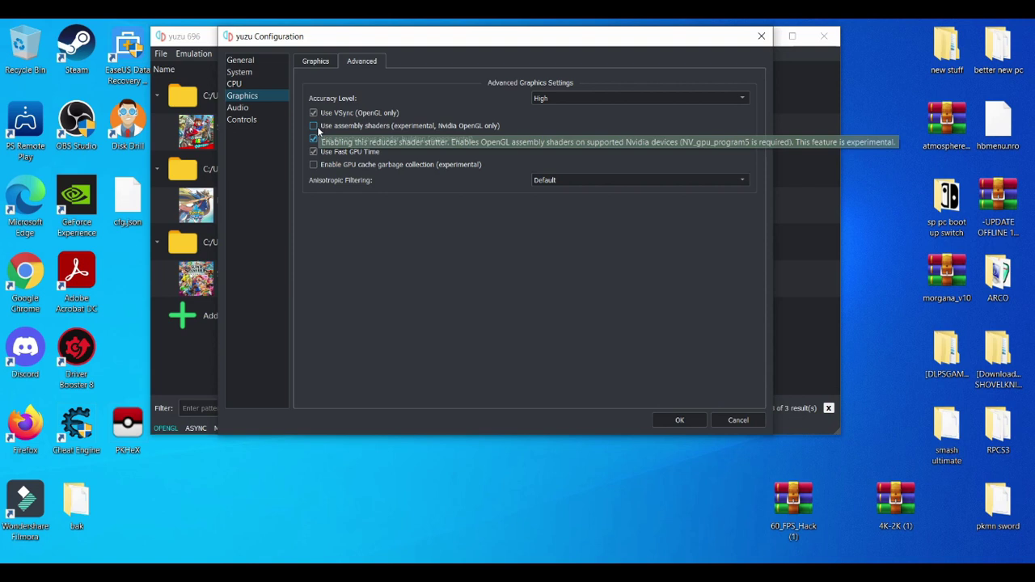
pyautogui.click(327, 67)
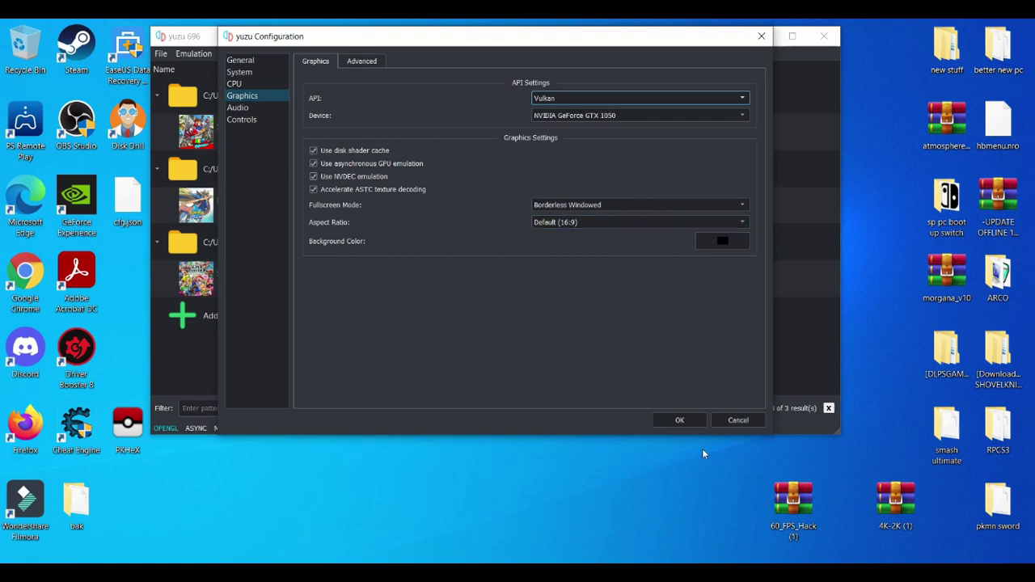
pyautogui.click(681, 420)
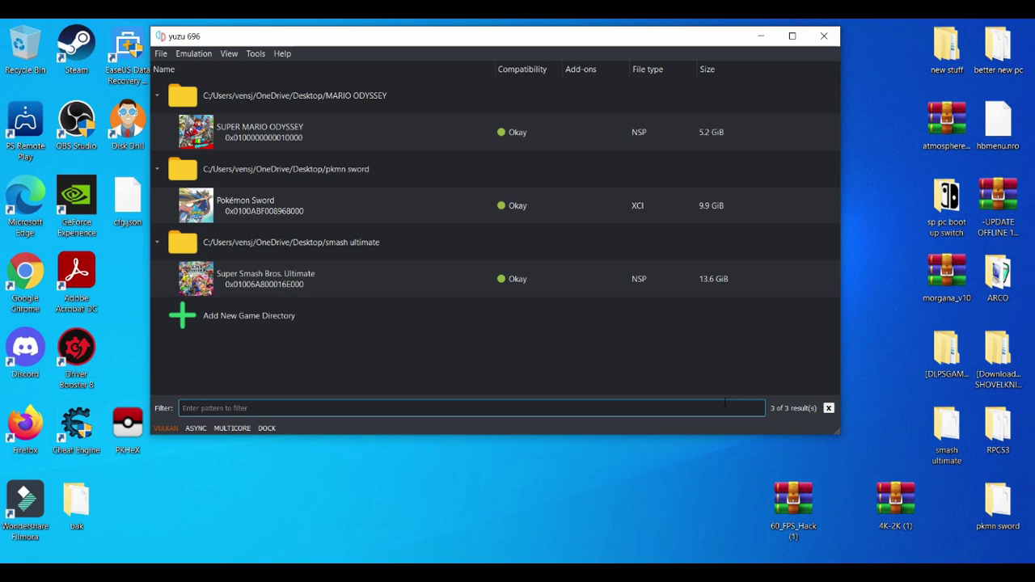
# Step: Select Super Smash Bros. Ultimate in the game list and bring up its context menu
pyautogui.click(362, 286)
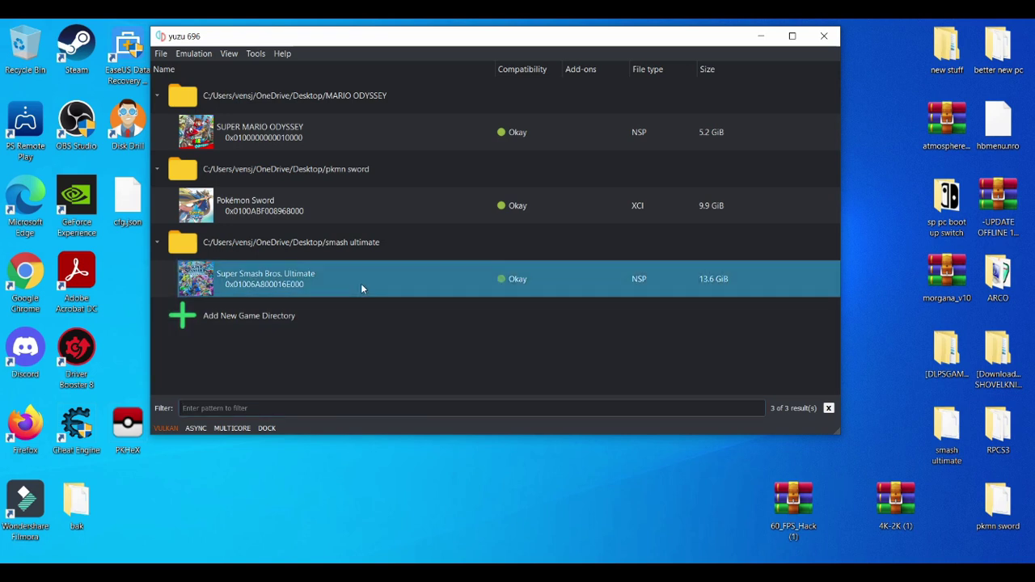
pyautogui.rightClick(362, 289)
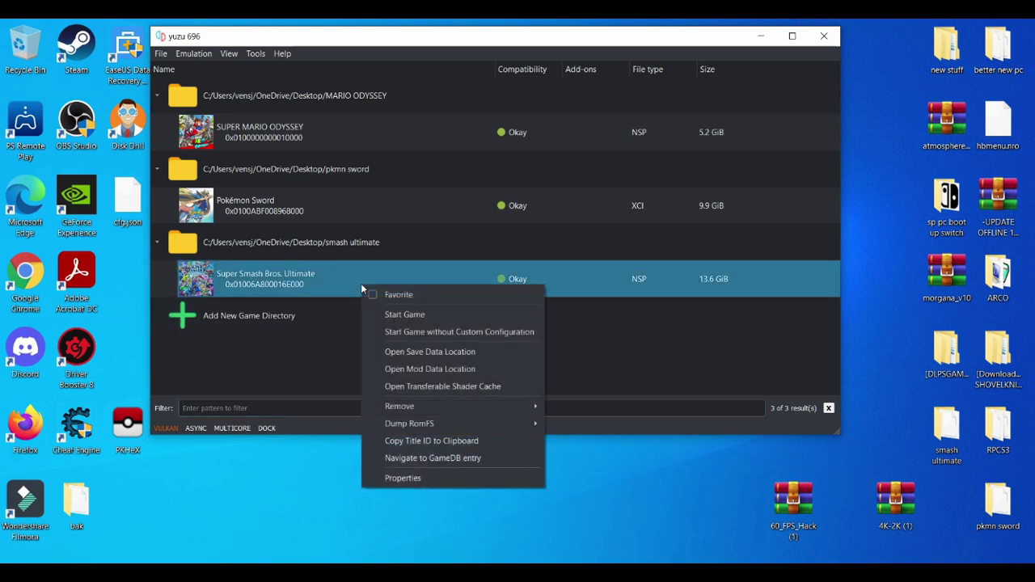
# Step: Open the game's mod data folder and copy the 60 FPS Hack folder into it from its archive
pyautogui.click(444, 374)
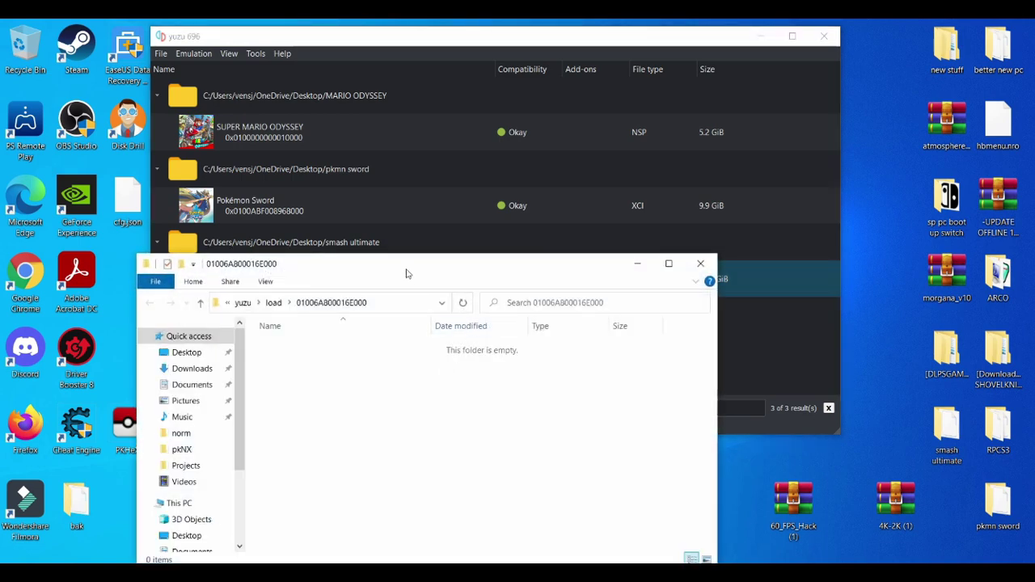
pyautogui.moveTo(407, 272); pyautogui.dragTo(335, 54)
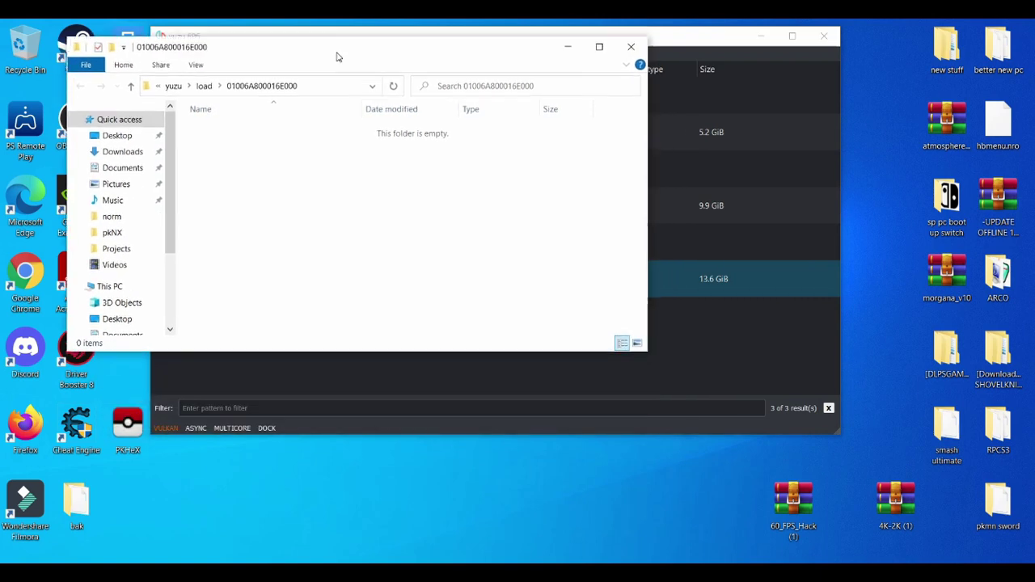
pyautogui.click(791, 514)
pyautogui.doubleClick(791, 514)
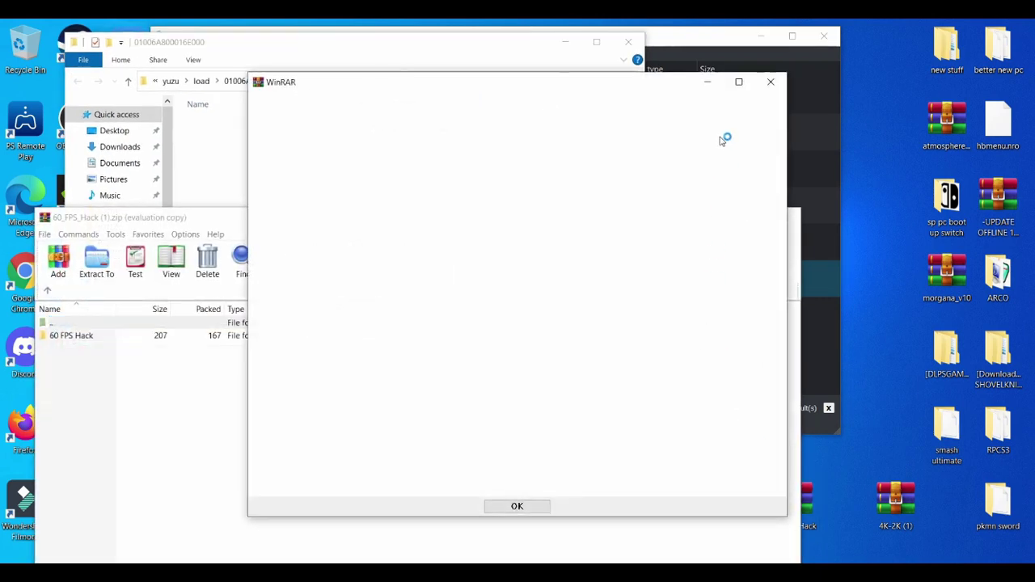
pyautogui.click(771, 82)
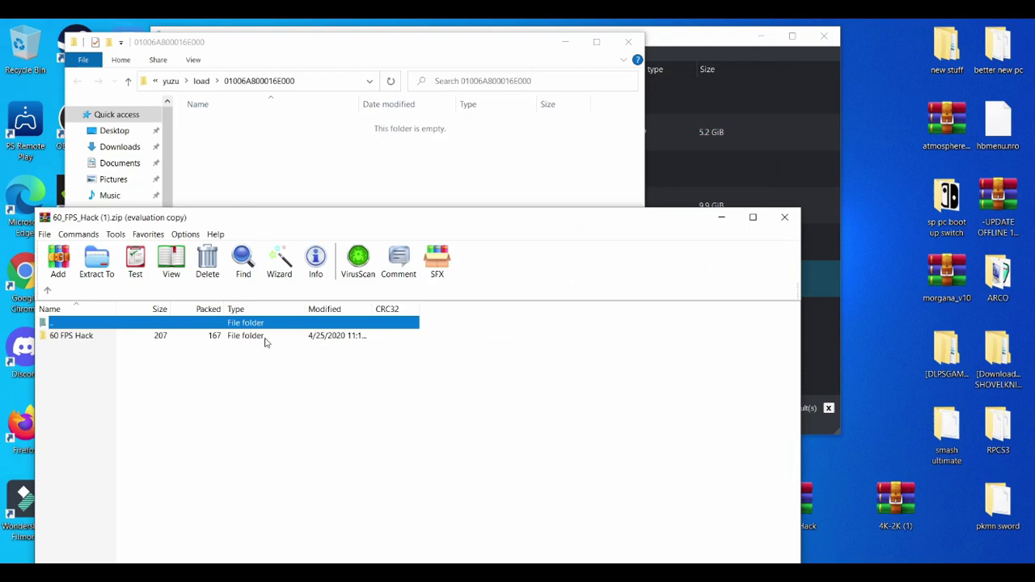
pyautogui.click(253, 340)
pyautogui.moveTo(254, 344); pyautogui.dragTo(294, 173)
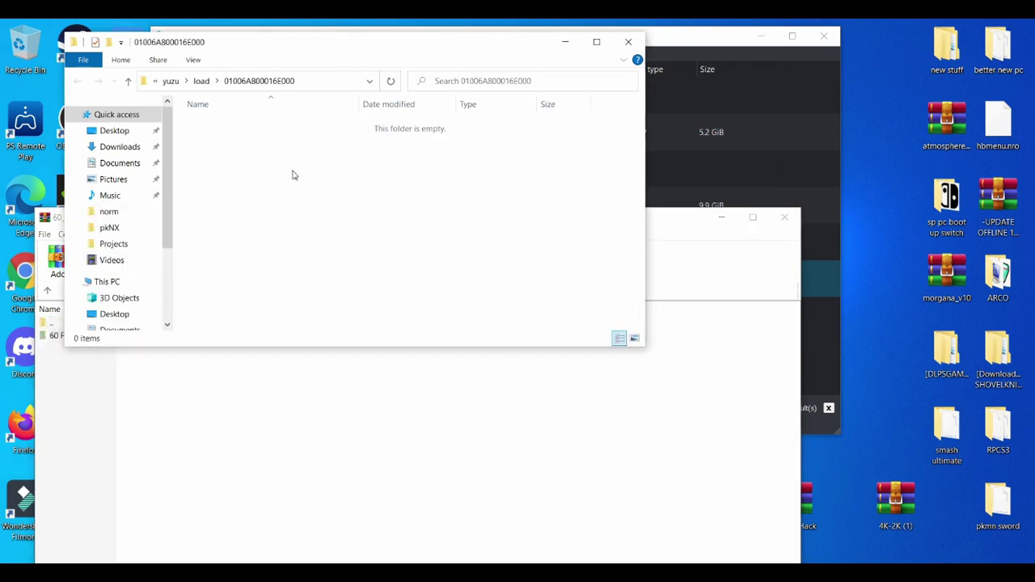
pyautogui.click(785, 217)
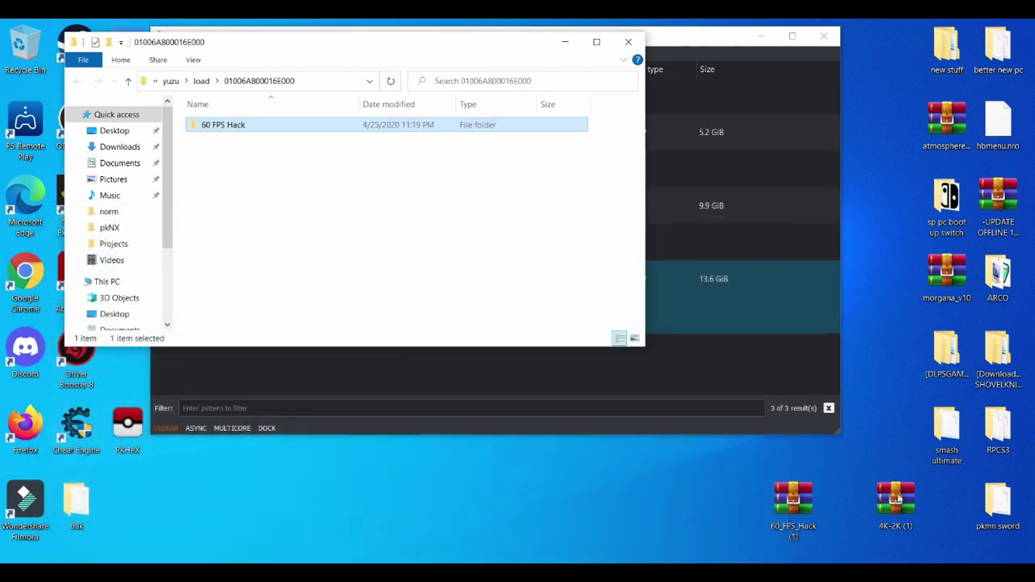
# Step: Copy the 4K-2K folder from its archive into the mod folder, then close both windows
pyautogui.doubleClick(905, 528)
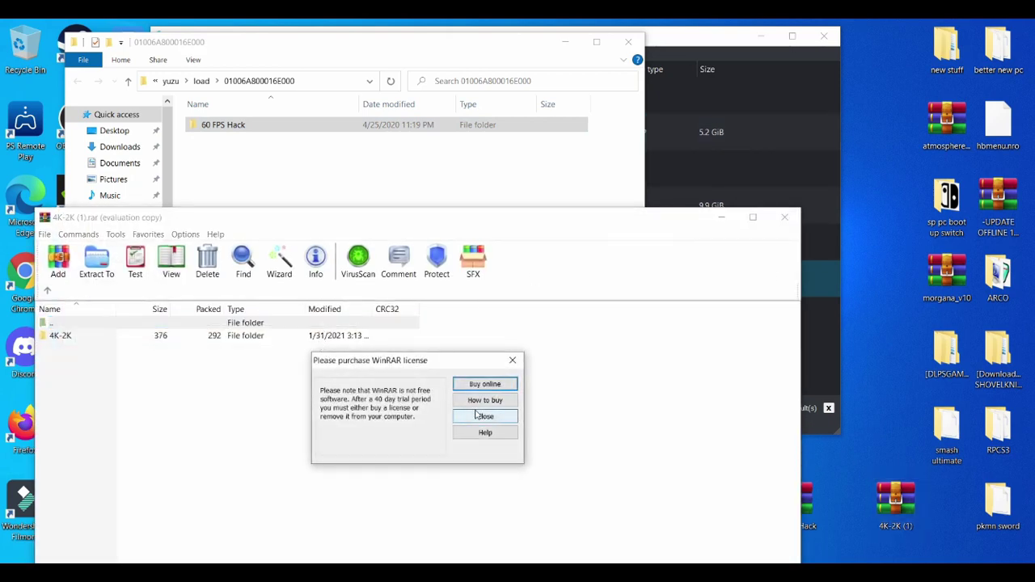
pyautogui.click(478, 414)
pyautogui.click(299, 335)
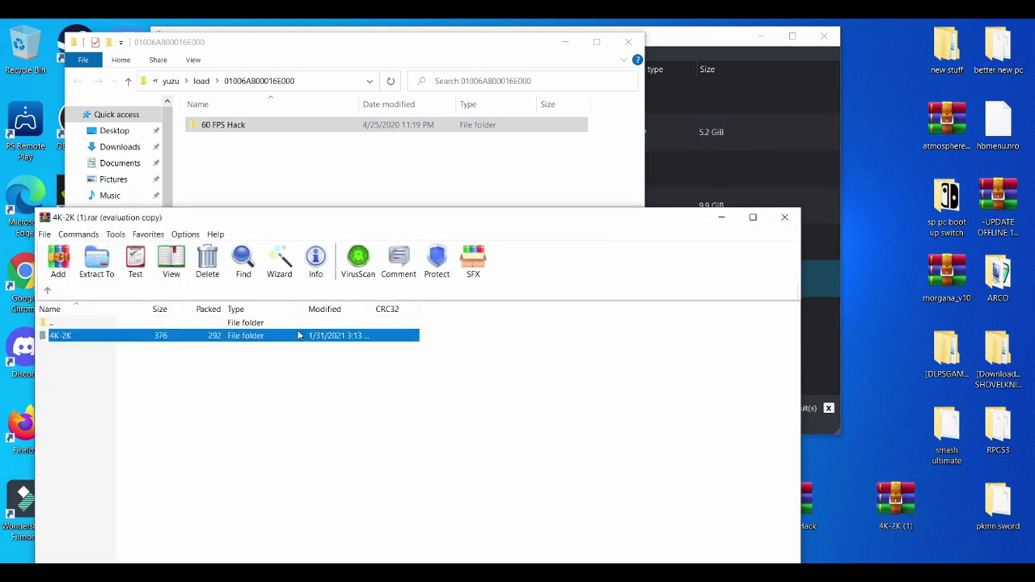
pyautogui.moveTo(298, 335); pyautogui.dragTo(343, 169)
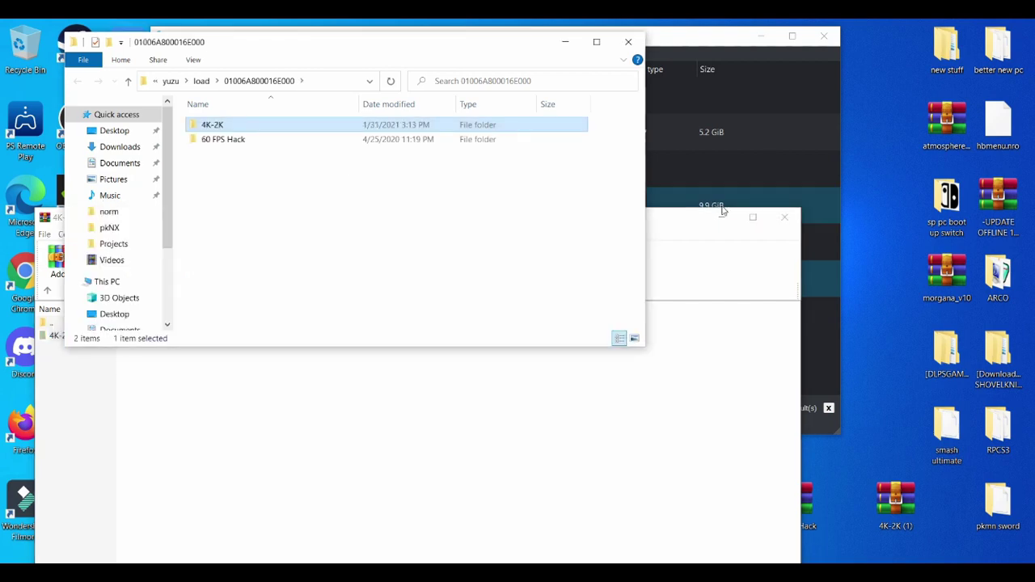
pyautogui.click(784, 217)
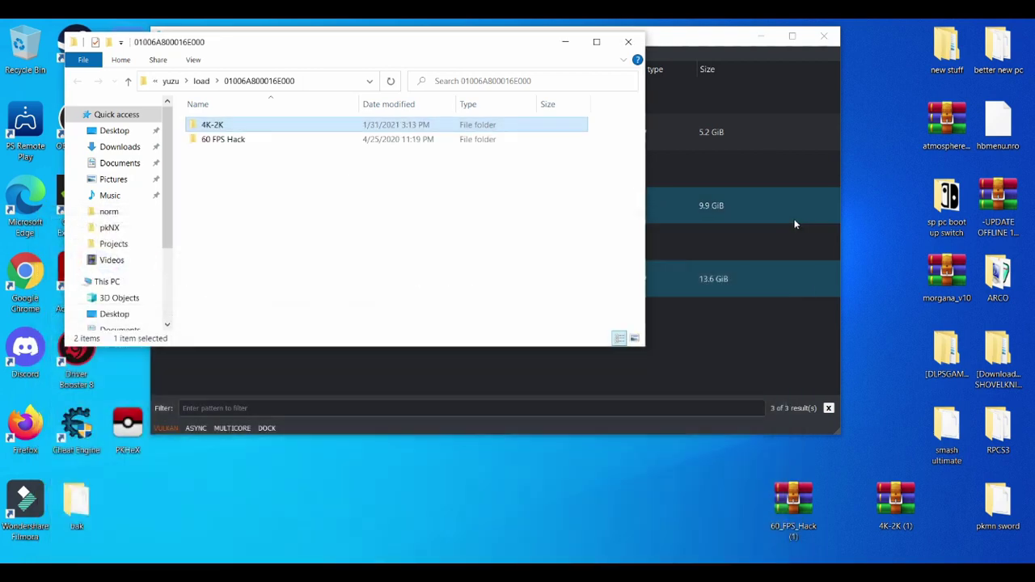
pyautogui.click(631, 42)
# Step: Open Smash Ultimate's Properties, confirm the 4K-2K and 60 FPS Hack add-ons are enabled, and click OK
pyautogui.rightClick(444, 286)
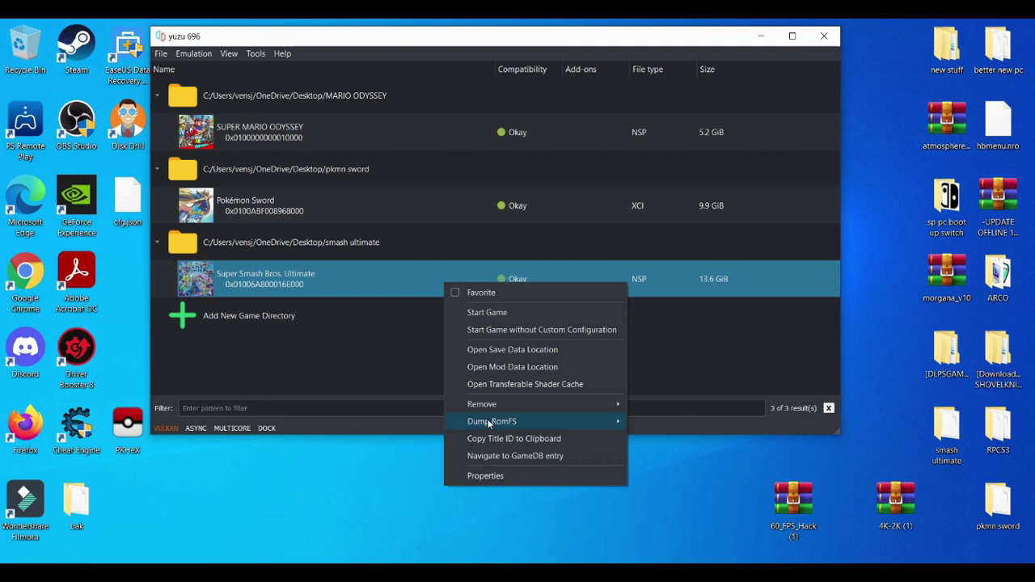
pyautogui.click(482, 472)
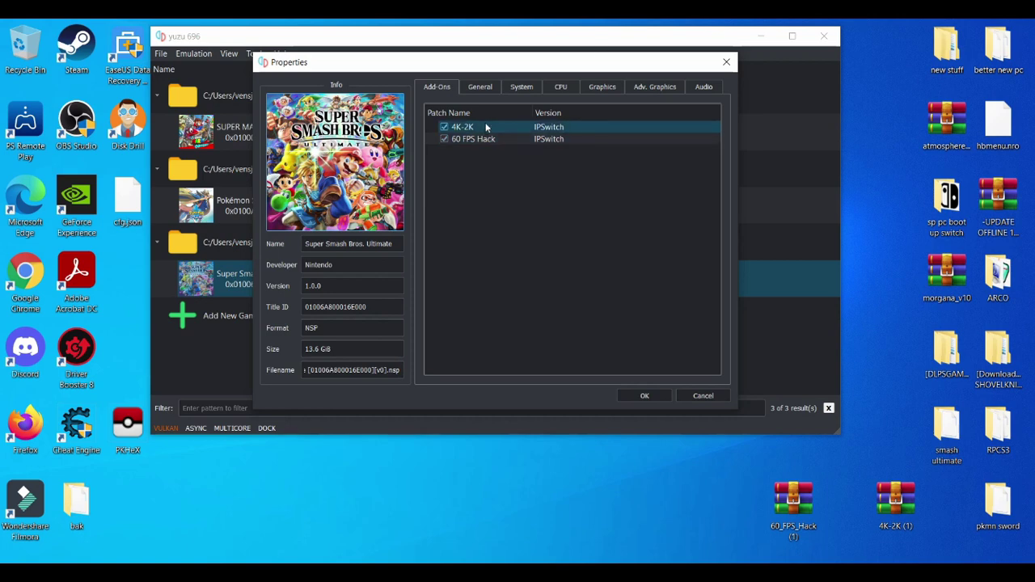
pyautogui.click(652, 395)
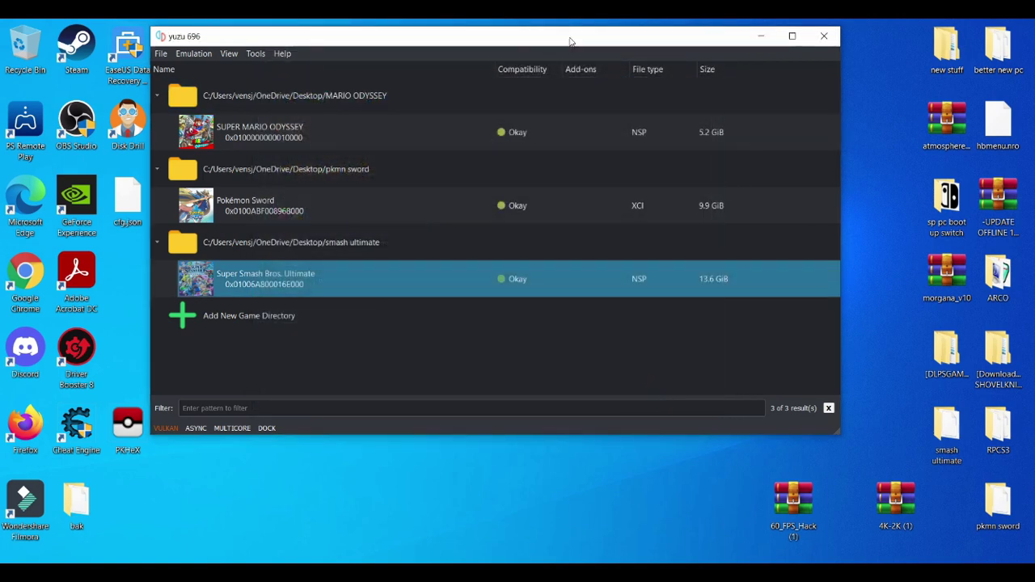
# Step: Move the yuzu window aside and launch NVIDIA Control Panel from the desktop menu
pyautogui.moveTo(570, 42); pyautogui.dragTo(507, 39)
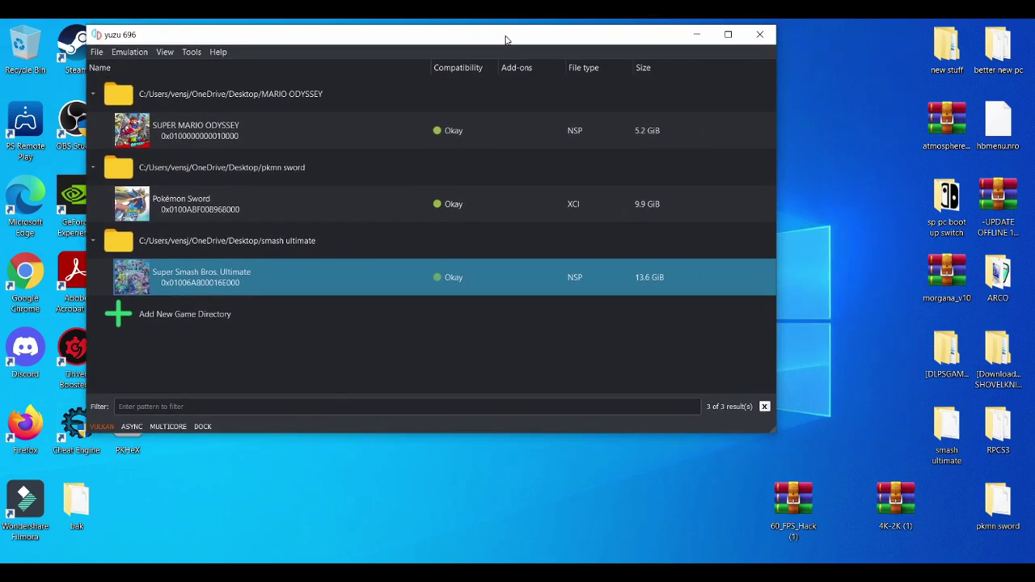
pyautogui.rightClick(871, 282)
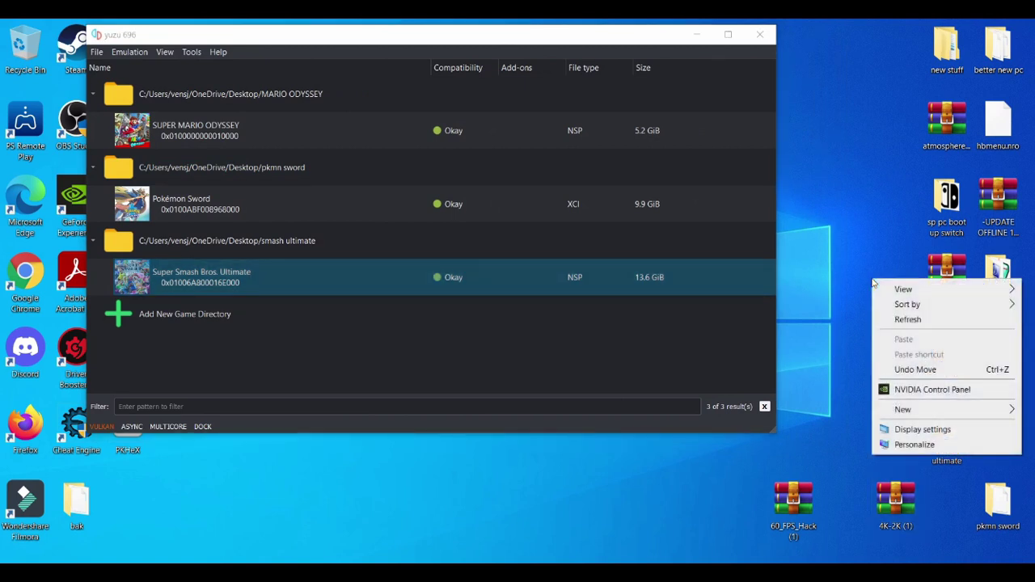
pyautogui.click(913, 394)
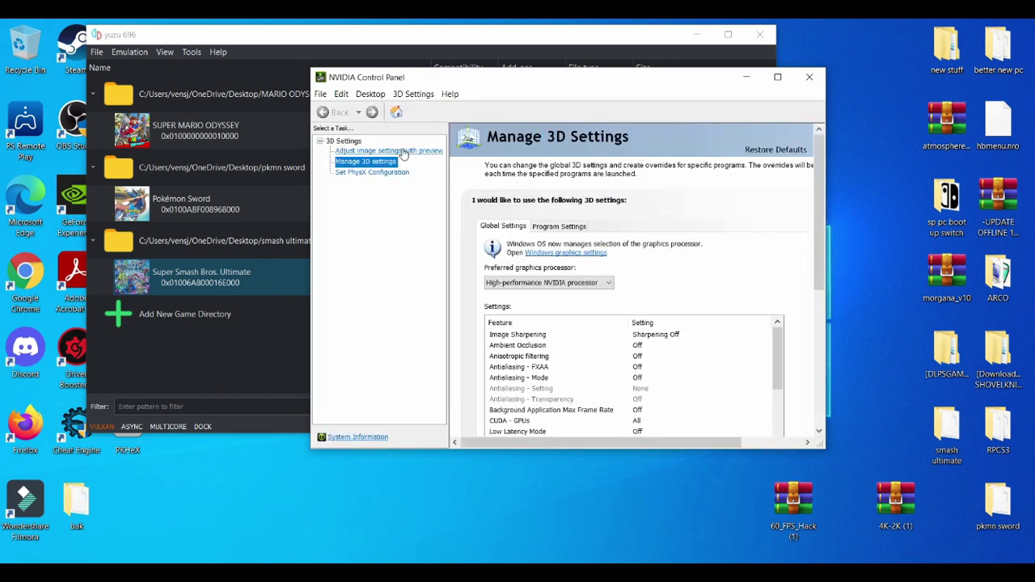
# Step: Keep the GTX 1050 as PhysX processor, then view the Adjust image settings with preview page
pyautogui.click(396, 174)
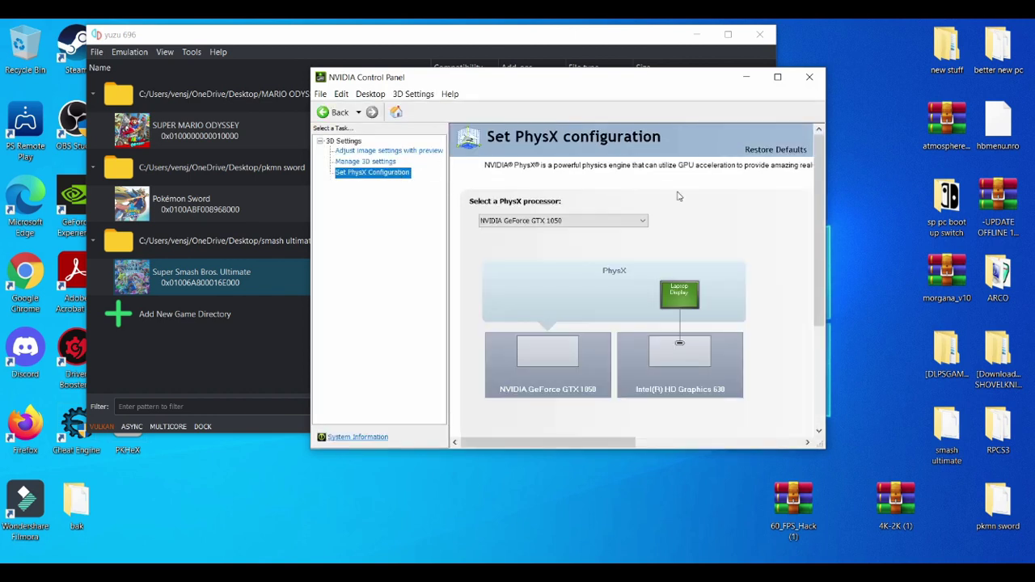
pyautogui.click(614, 221)
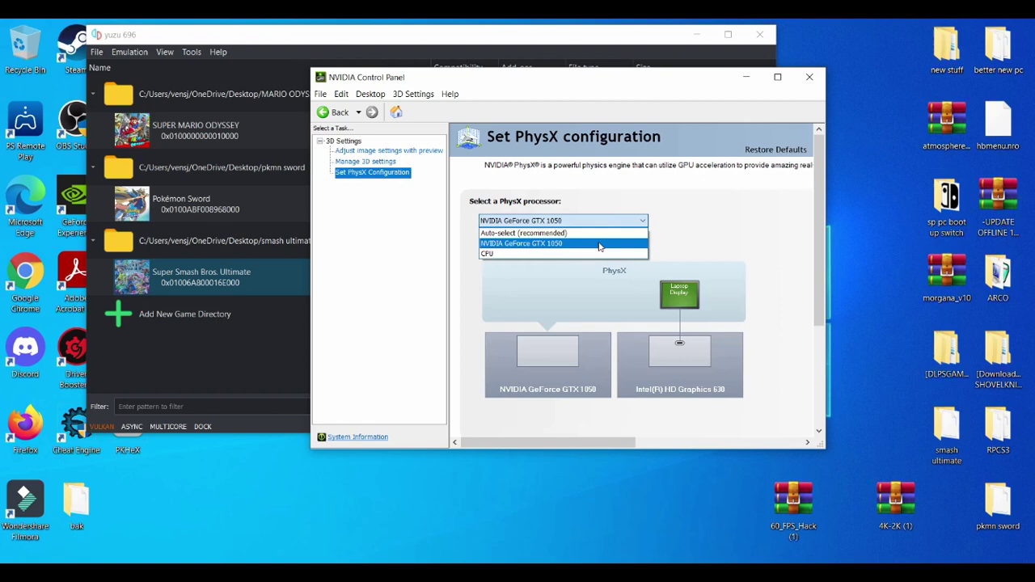
pyautogui.click(603, 243)
pyautogui.click(396, 151)
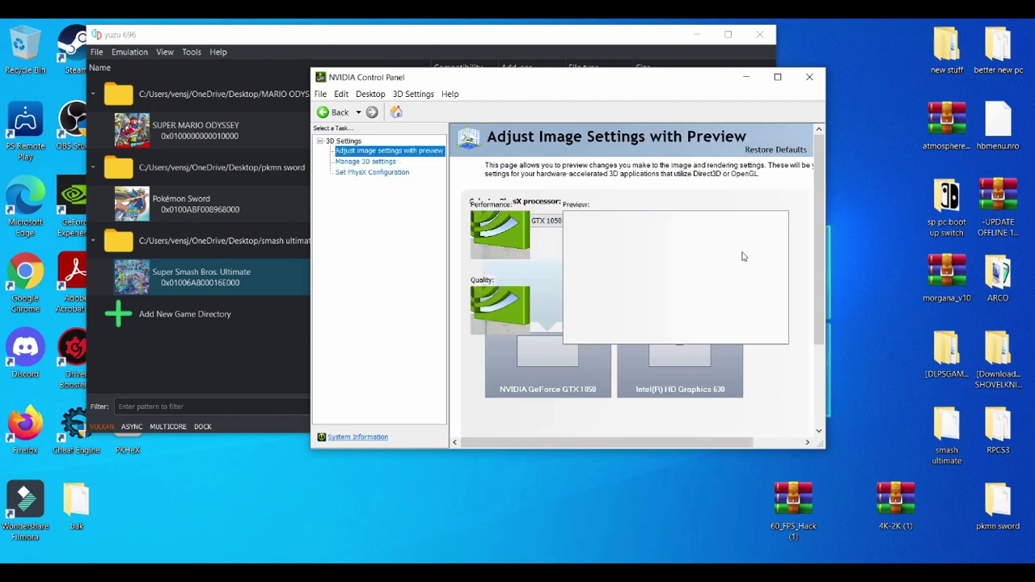
pyautogui.moveTo(817, 214); pyautogui.dragTo(813, 274)
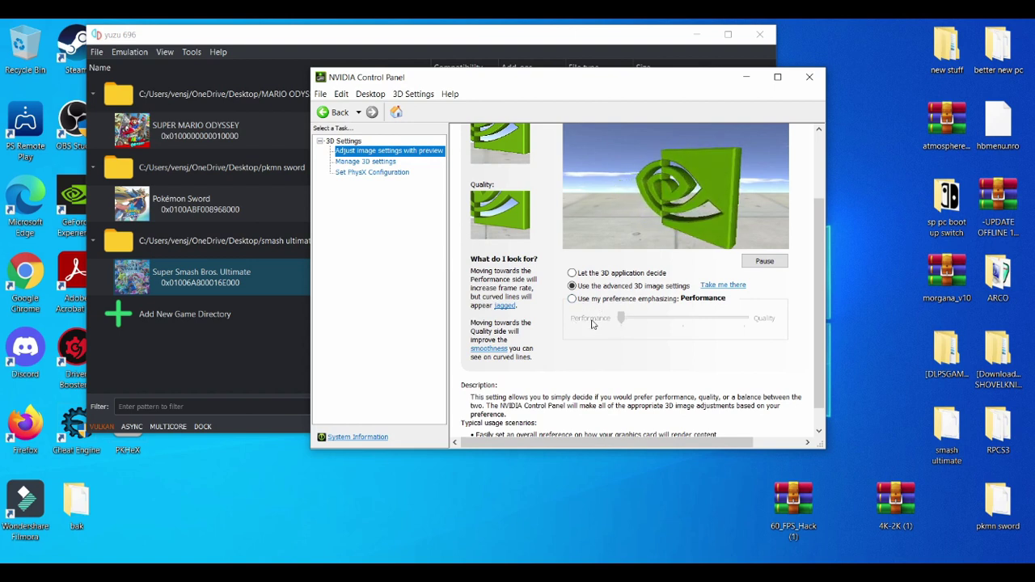
# Step: In Manage 3D settings, set the global preferred graphics processor to the NVIDIA processor
pyautogui.click(370, 161)
pyautogui.scroll(-1, 815, 249)
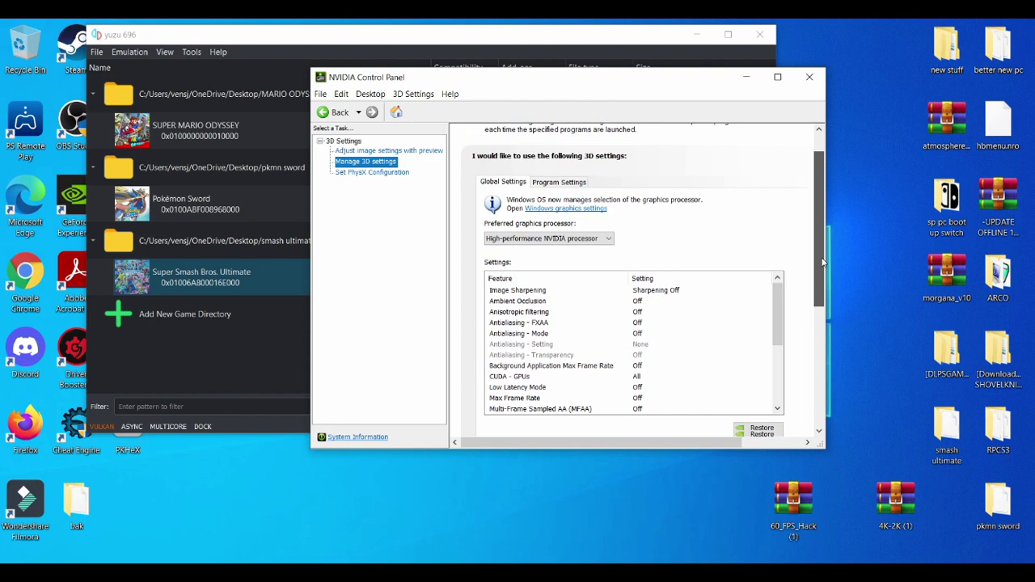
pyautogui.click(610, 226)
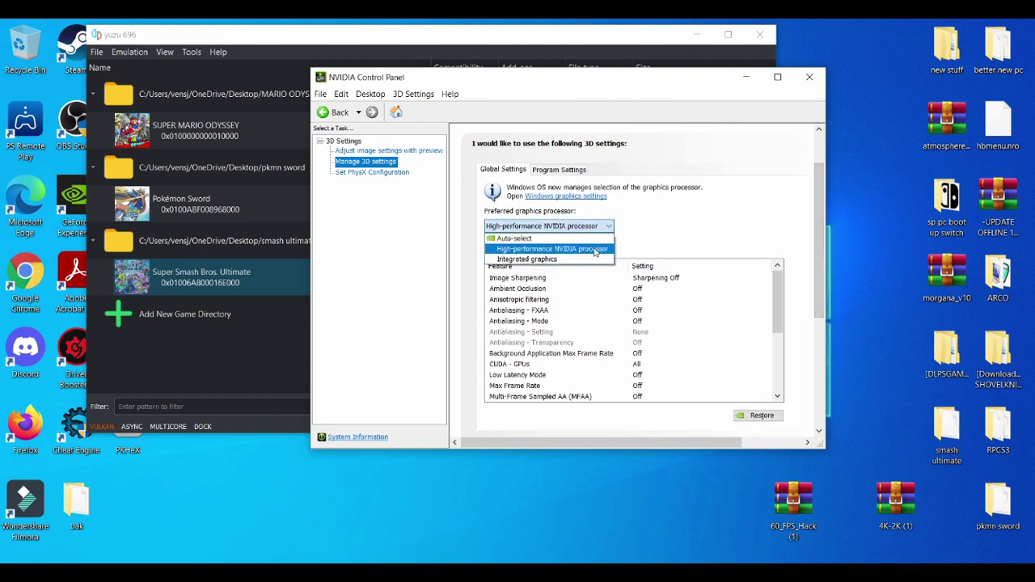
pyautogui.click(595, 250)
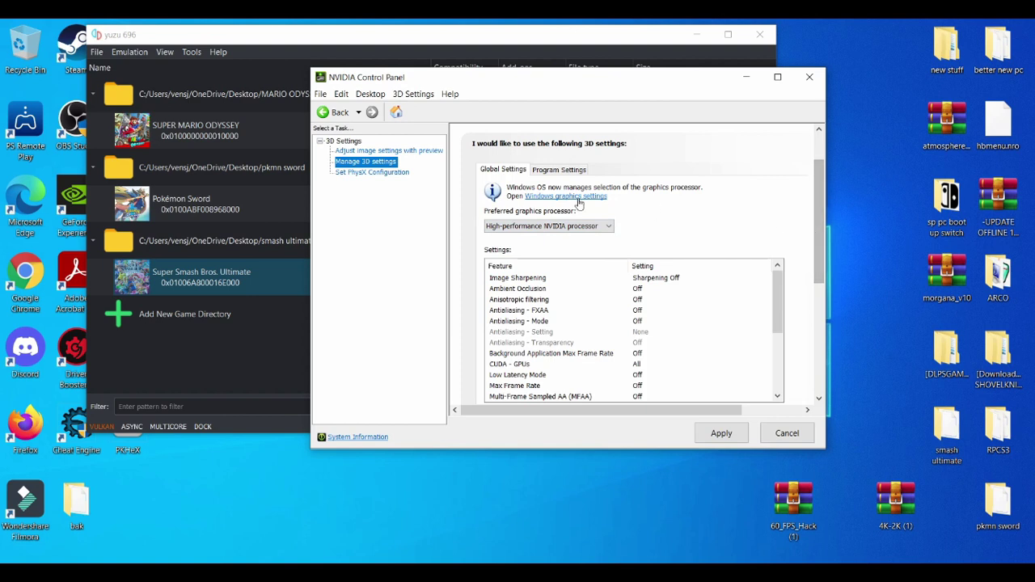
# Step: Add yuzu under Program Settings with the High-performance NVIDIA processor and apply
pyautogui.click(566, 170)
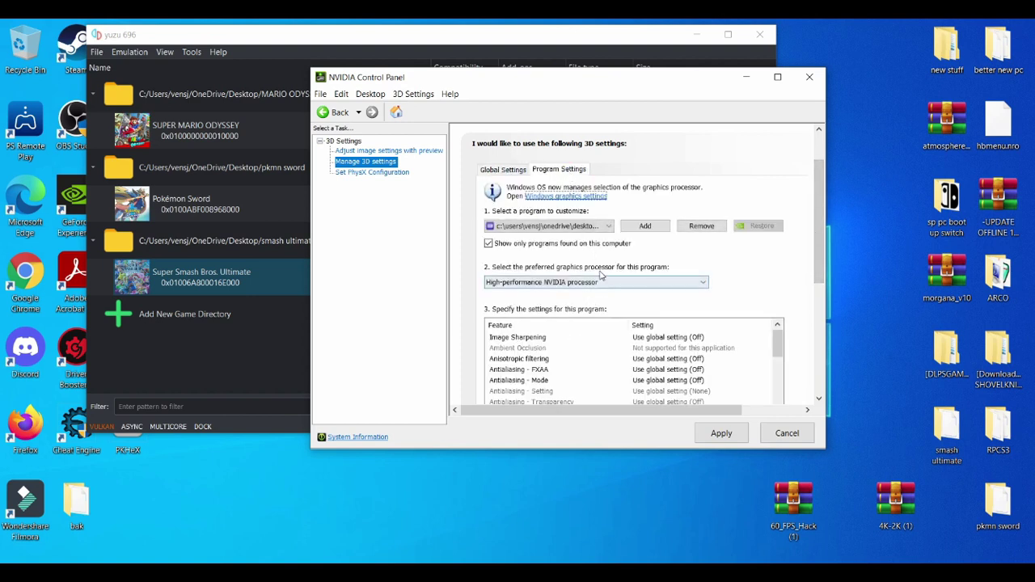
pyautogui.click(602, 281)
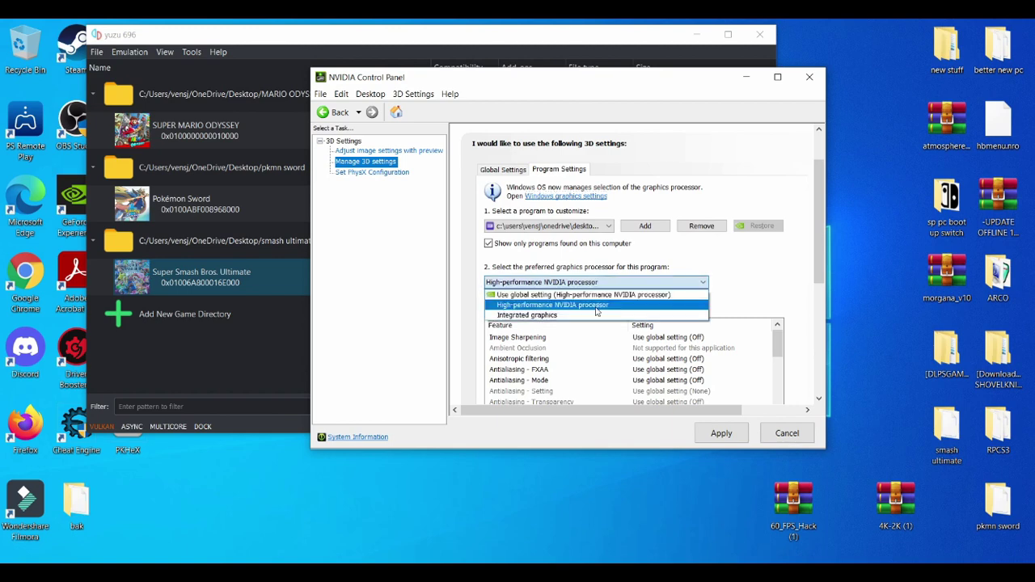
pyautogui.click(596, 309)
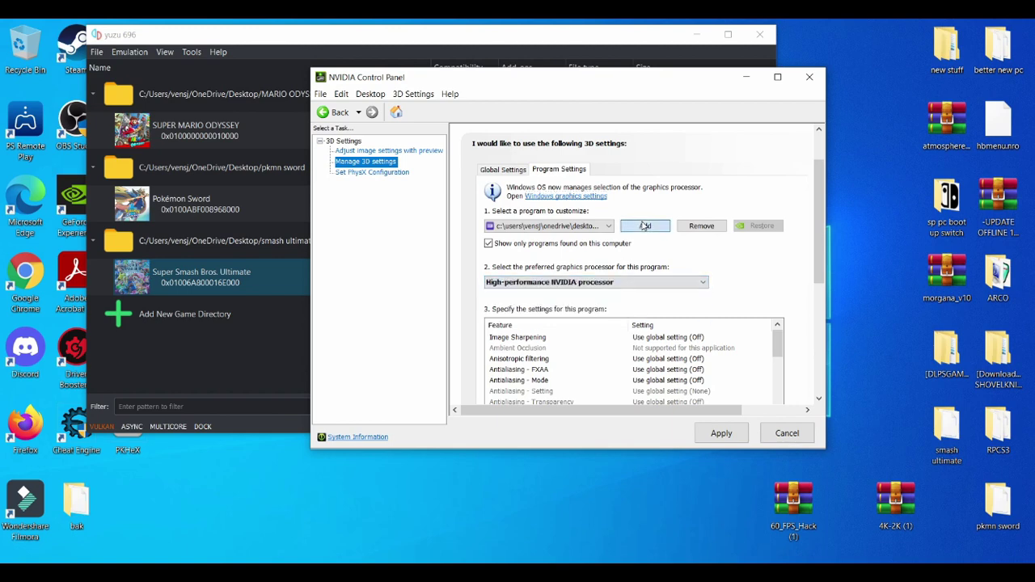
pyautogui.click(644, 226)
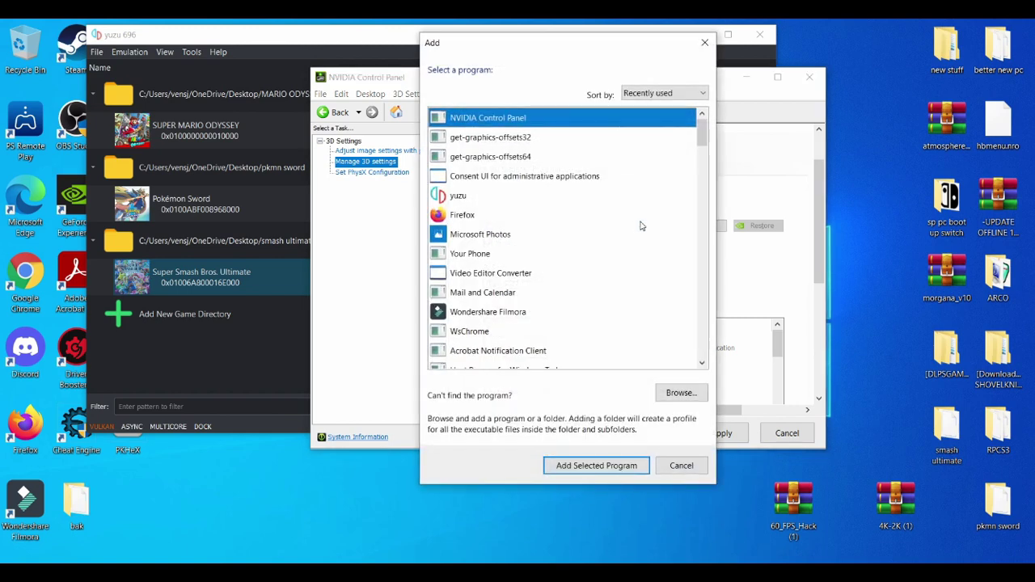
pyautogui.click(530, 196)
pyautogui.click(595, 466)
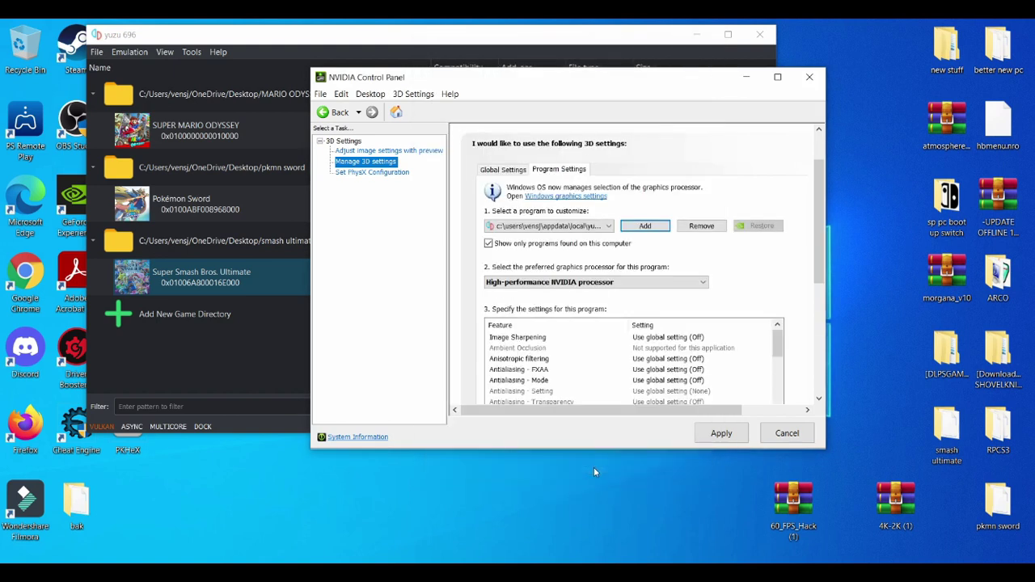
pyautogui.click(713, 436)
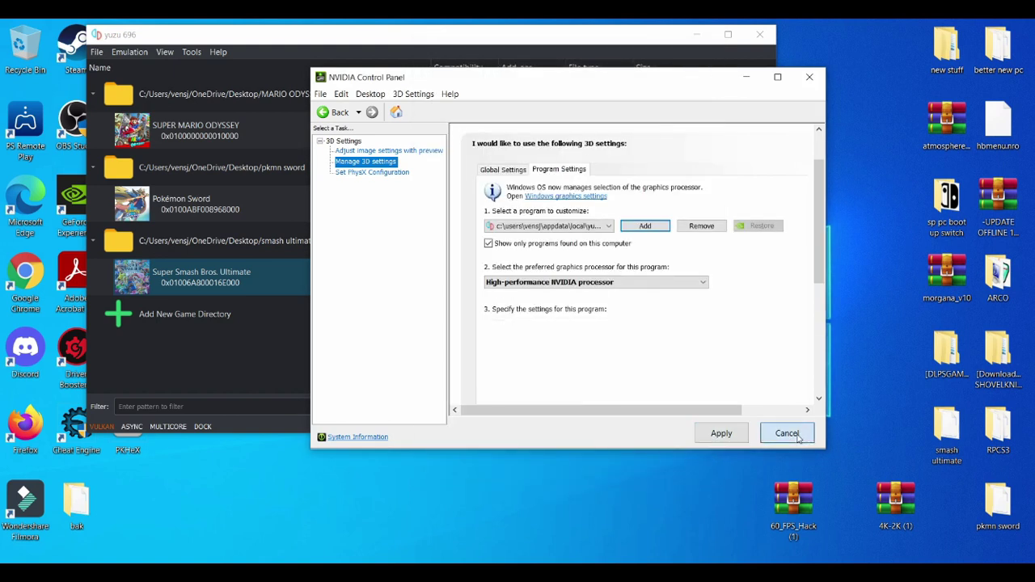